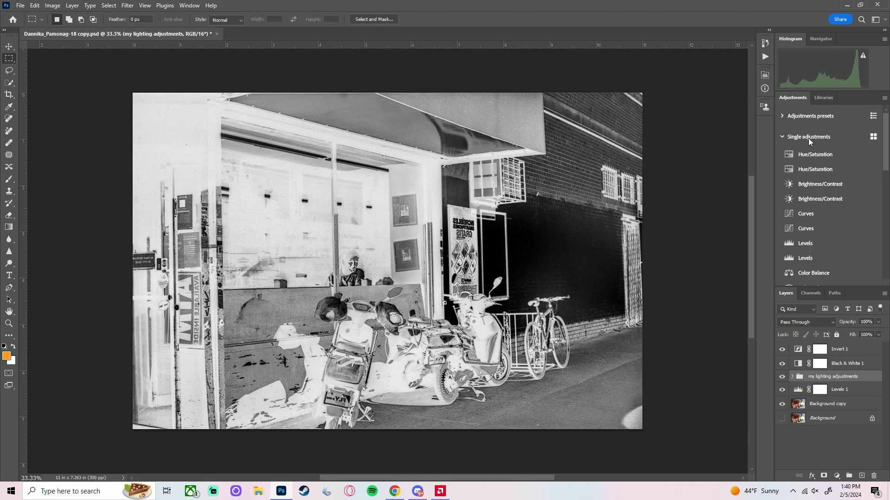
# Show the single adjustments as a grid and add a Curves adjustment layer above the my lighting adjustments group
pyautogui.click(785, 136)
pyautogui.click(874, 138)
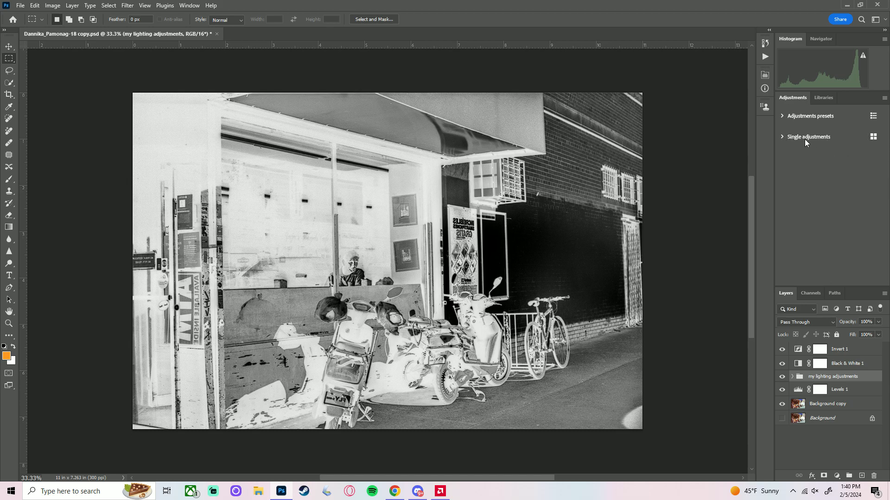
pyautogui.click(788, 137)
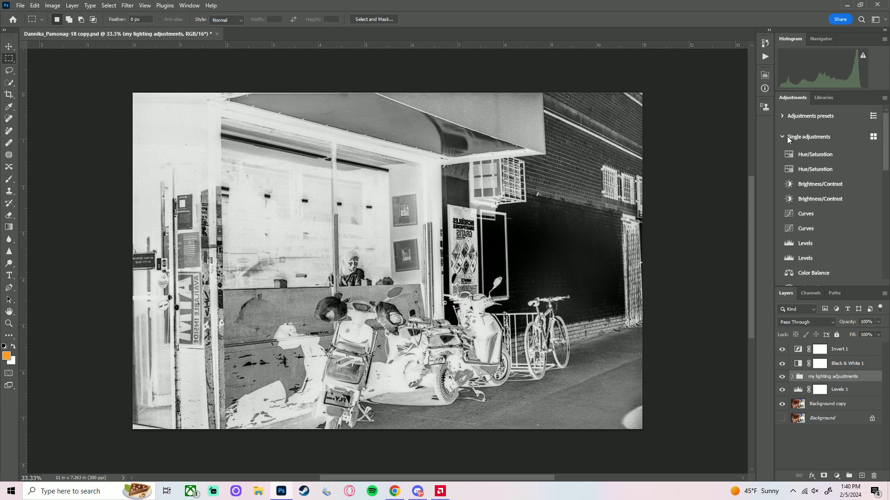
pyautogui.click(877, 137)
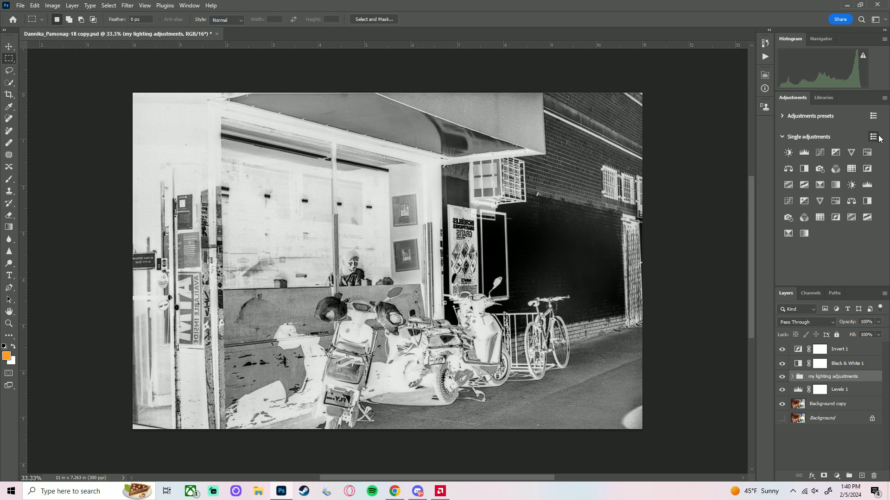
pyautogui.click(823, 151)
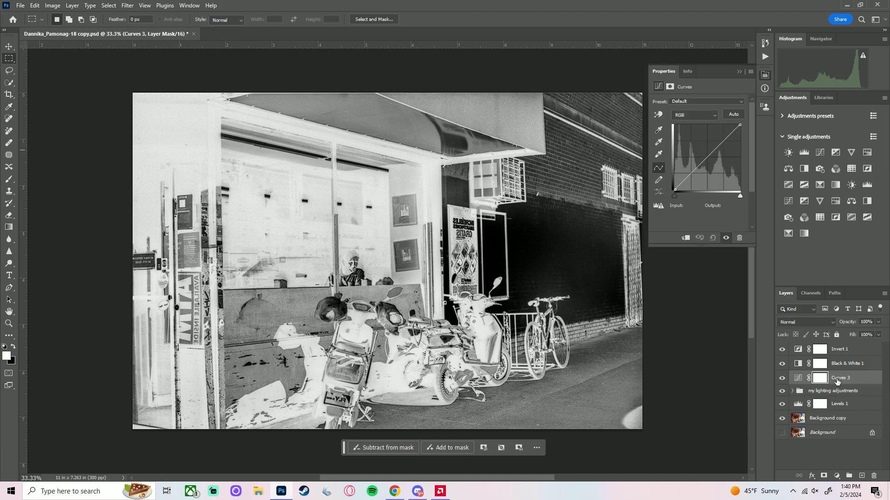
# Load the Van+dyke+curve_CW curves preset from the Desktop into the new Curves layer and collapse its properties
pyautogui.click(751, 73)
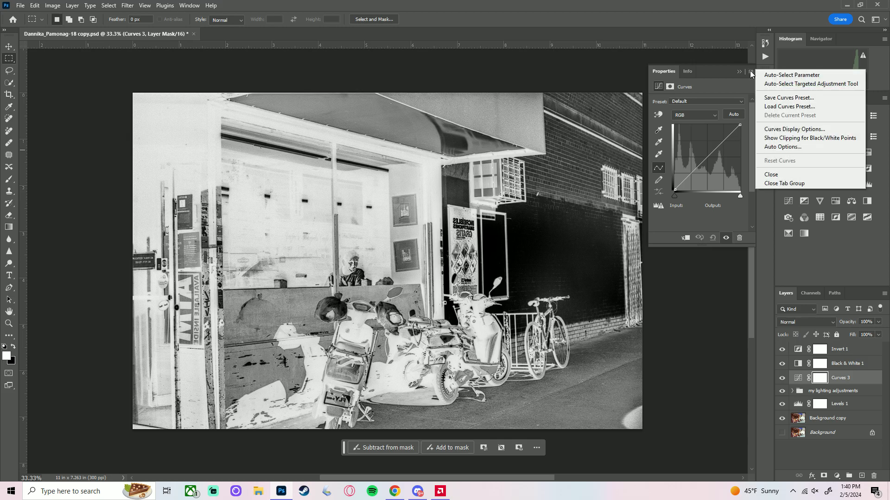
pyautogui.click(798, 107)
pyautogui.click(363, 60)
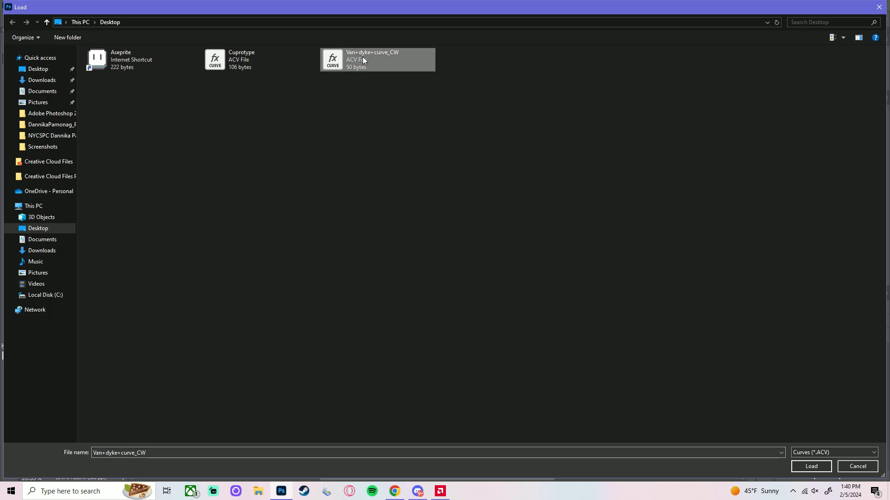
pyautogui.click(796, 467)
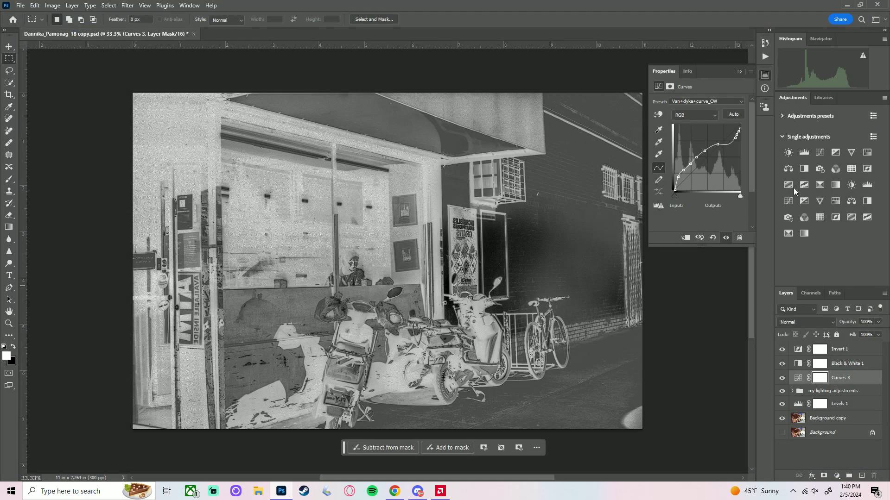
pyautogui.click(739, 71)
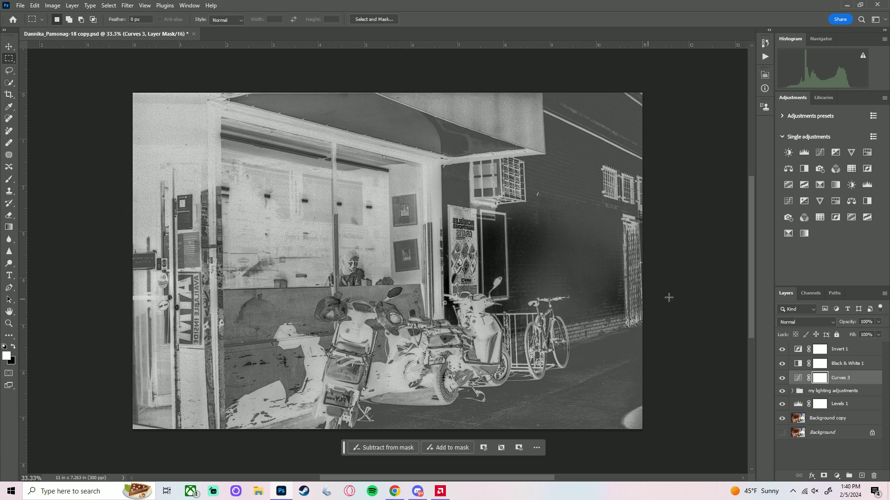
# Try the Curves 3 layer at 66% opacity and return it to 100%
pyautogui.click(879, 322)
pyautogui.moveTo(879, 334)
pyautogui.mouseDown()
pyautogui.moveTo(853, 333)
pyautogui.moveTo(865, 332)
pyautogui.mouseUp()
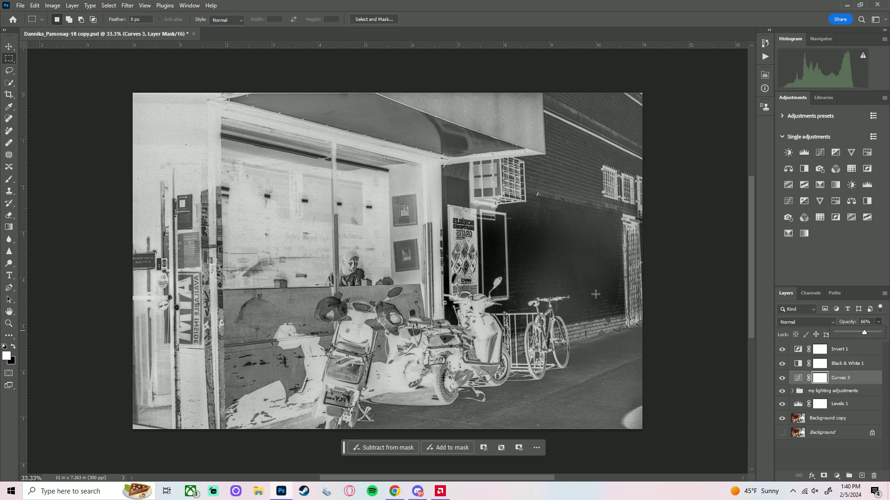
pyautogui.moveTo(865, 333); pyautogui.dragTo(882, 340)
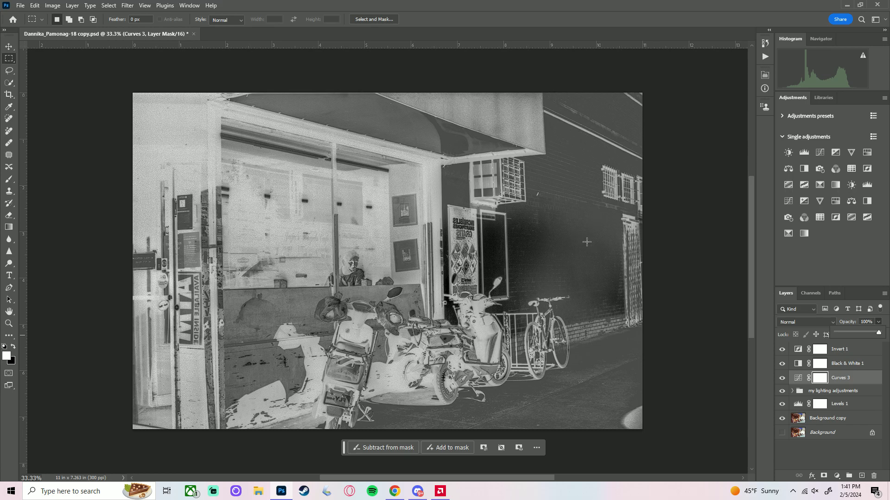
# Hide the Invert 1 and Black & White 1 layers and compare the colour photo with Curves 3 hidden and shown
pyautogui.click(779, 378)
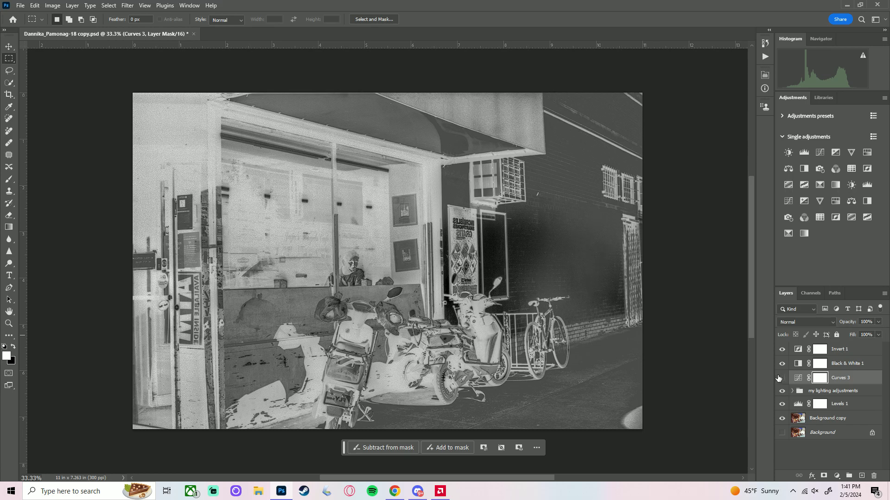
pyautogui.click(779, 378)
pyautogui.moveTo(783, 363); pyautogui.dragTo(782, 350)
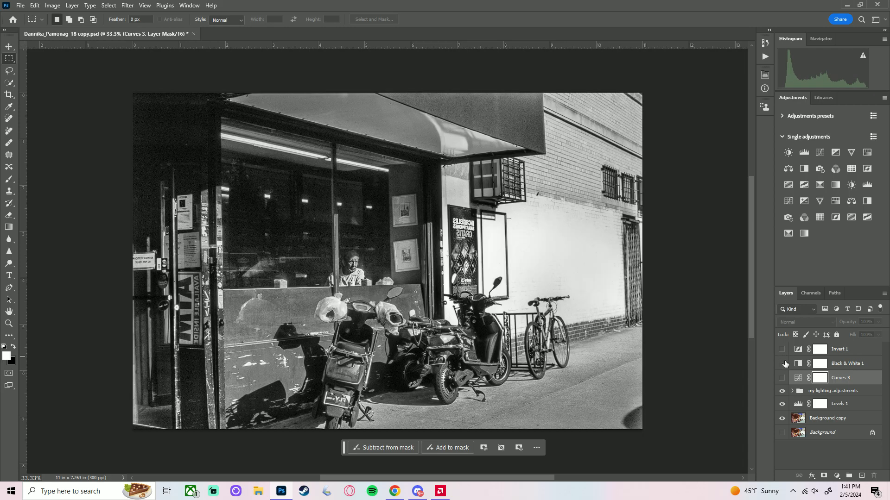
pyautogui.click(783, 364)
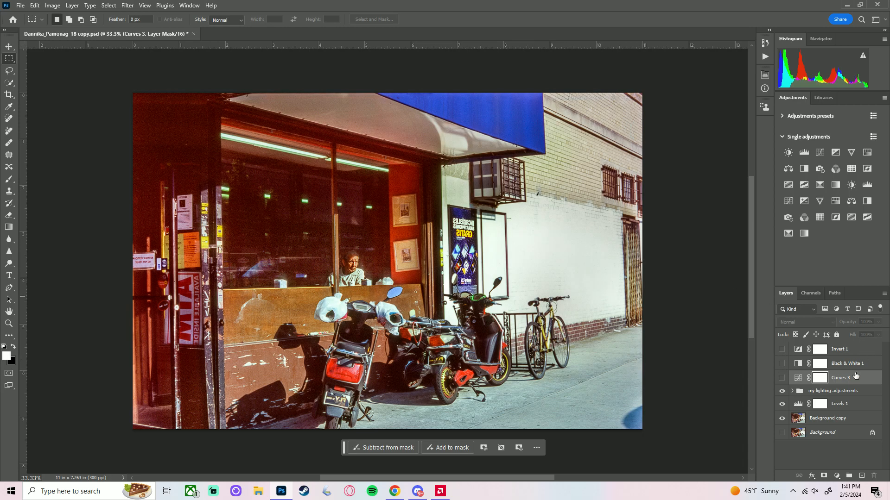
pyautogui.click(782, 378)
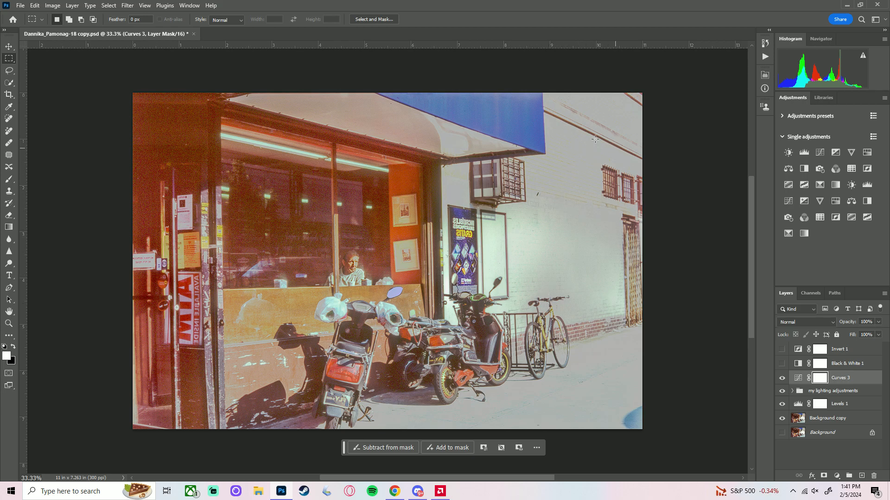
# Set the Curves 3 layer's opacity to 67% and show the Black & White 1 and Invert 1 layers again
pyautogui.click(878, 323)
pyautogui.moveTo(865, 333)
pyautogui.mouseDown()
pyautogui.moveTo(857, 336)
pyautogui.moveTo(874, 334)
pyautogui.moveTo(865, 332)
pyautogui.mouseUp()
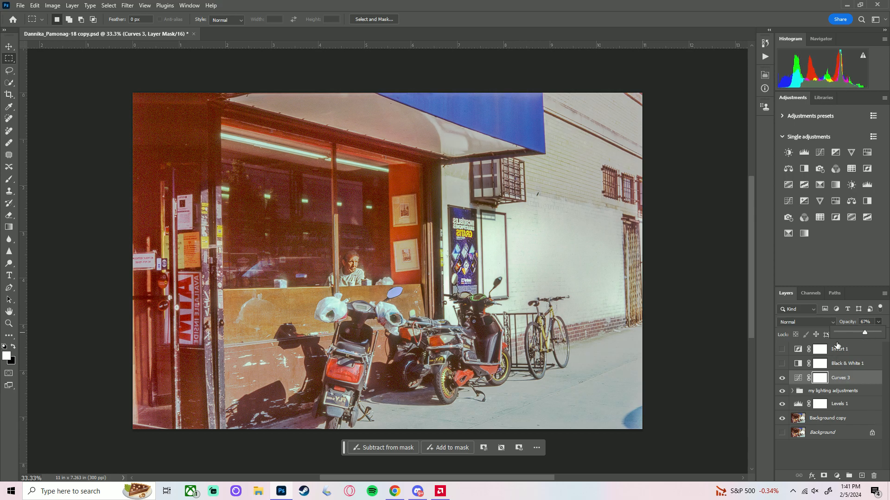
pyautogui.click(782, 363)
pyautogui.click(782, 349)
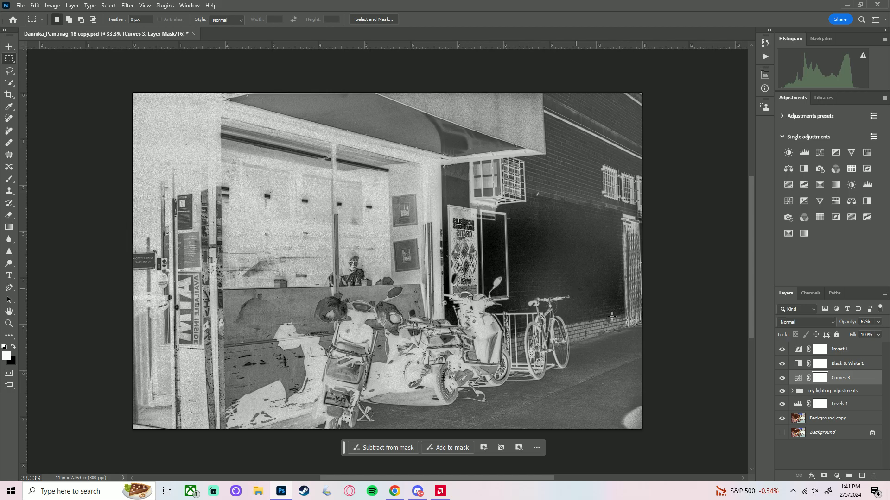
# Compare the image with and without inversion, and the negative with Curves 3 hidden and shown
pyautogui.click(783, 353)
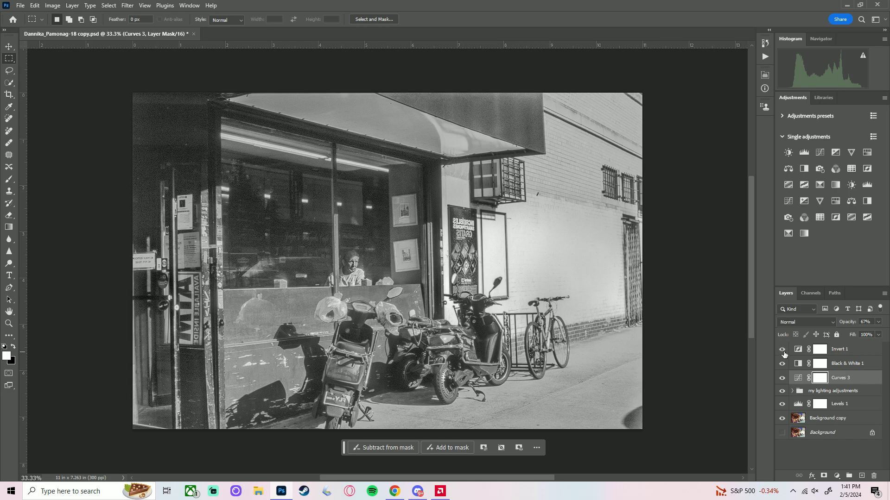
pyautogui.click(784, 353)
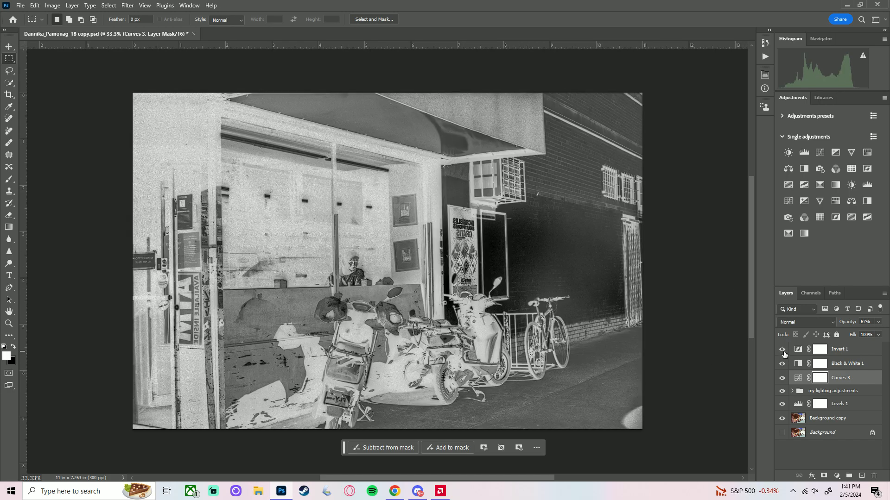
pyautogui.click(782, 378)
pyautogui.click(783, 379)
pyautogui.click(783, 379)
pyautogui.click(784, 379)
pyautogui.click(783, 379)
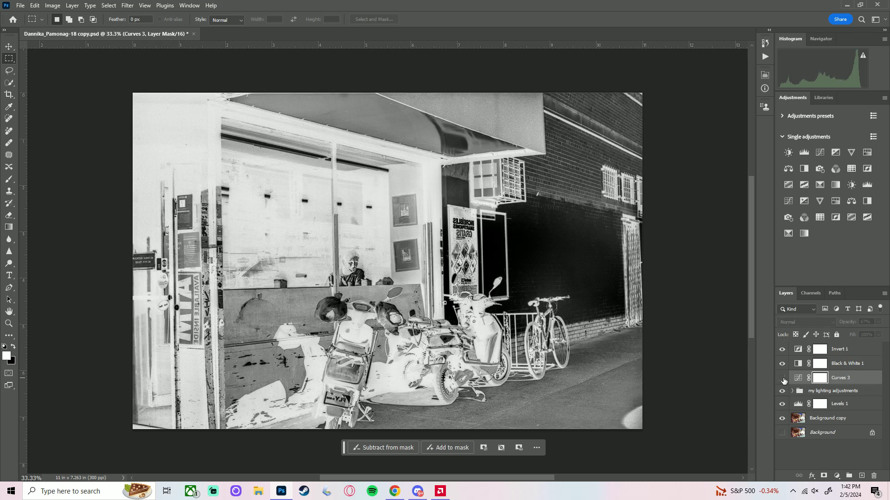
pyautogui.click(784, 379)
pyautogui.click(783, 379)
pyautogui.click(783, 379)
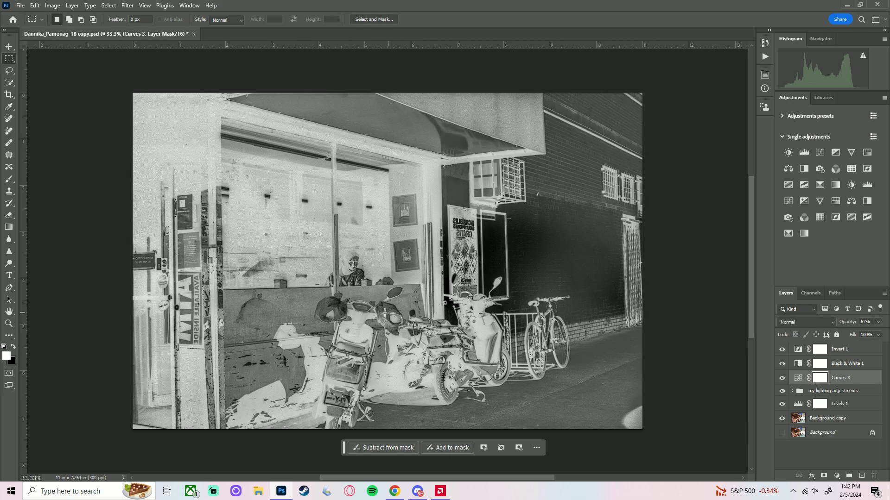
# Recheck the negative with Curves 3 hidden and shown, and lower the layer's opacity to 62%
pyautogui.click(781, 378)
pyautogui.click(781, 378)
pyautogui.click(782, 379)
pyautogui.click(782, 379)
pyautogui.click(878, 323)
pyautogui.moveTo(870, 333); pyautogui.dragTo(863, 334)
# Examine what the Black & White 1 and Invert 1 layers each contribute by hiding and showing them in turn
pyautogui.click(853, 365)
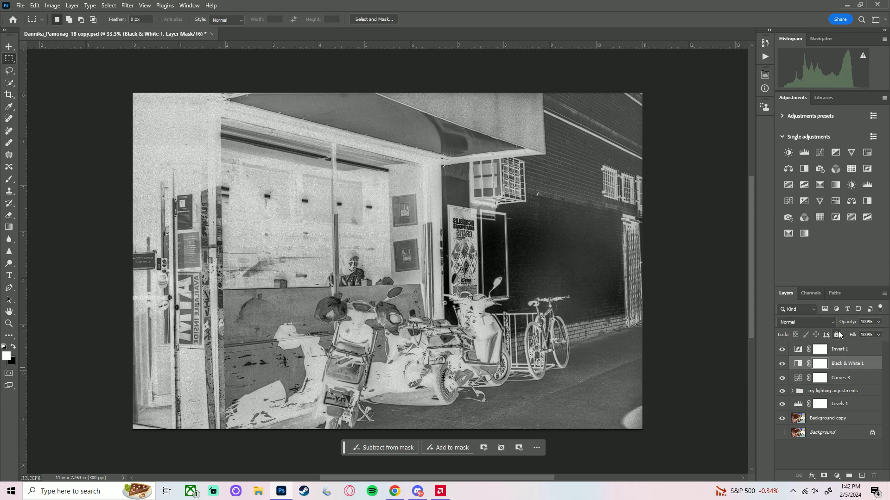
pyautogui.click(797, 364)
pyautogui.click(782, 364)
pyautogui.click(782, 364)
pyautogui.click(782, 350)
pyautogui.click(781, 350)
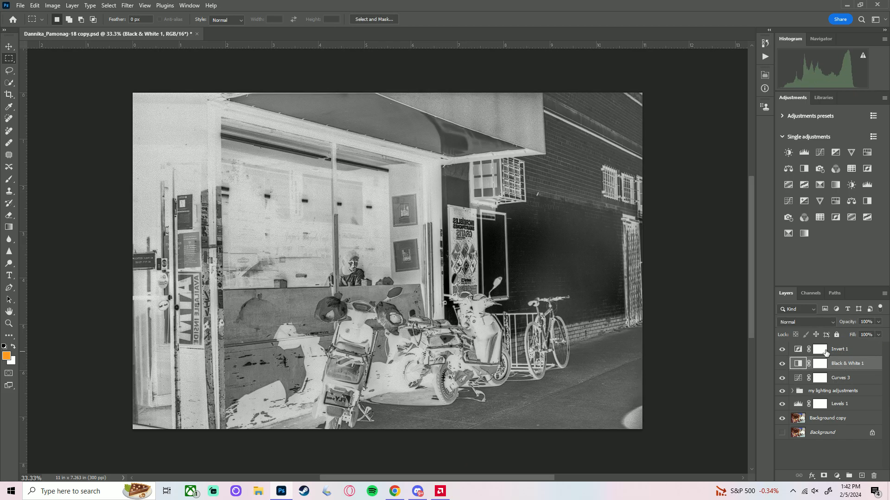
pyautogui.click(856, 353)
# Try Curves 3 at the top of the layer stack and return it below Black & White 1
pyautogui.click(860, 380)
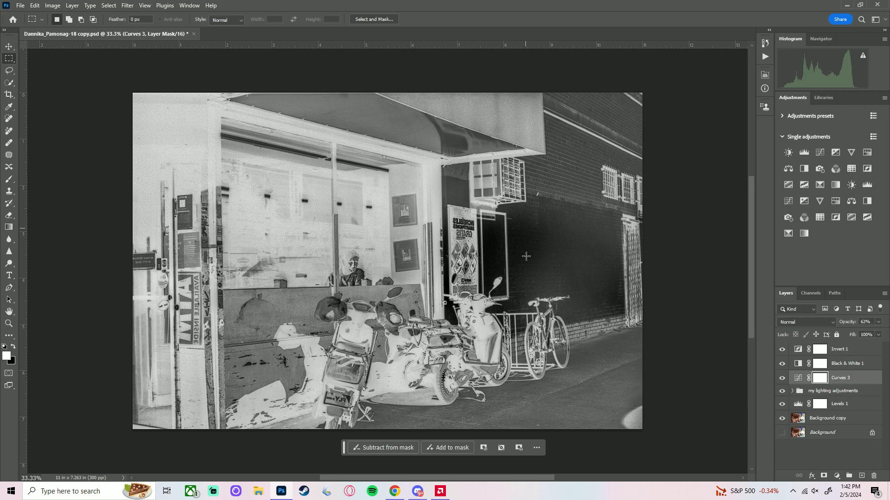
pyautogui.moveTo(850, 379); pyautogui.dragTo(848, 346)
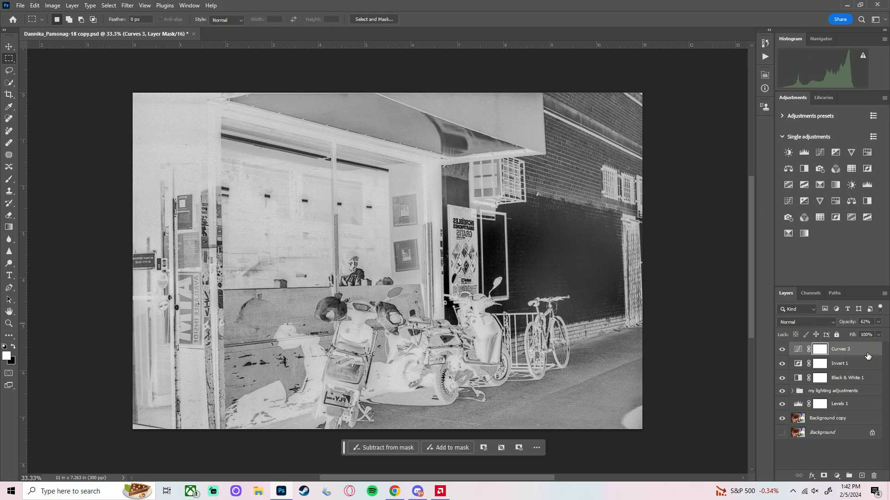
pyautogui.moveTo(867, 356); pyautogui.dragTo(870, 385)
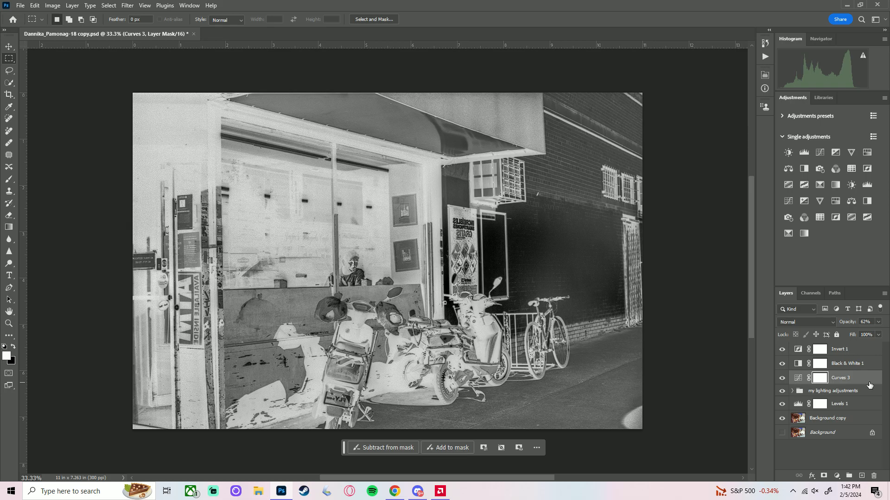
pyautogui.moveTo(869, 385)
pyautogui.mouseDown()
pyautogui.moveTo(859, 344)
pyautogui.moveTo(861, 375)
pyautogui.mouseUp()
# Hide both Black & White 1 and Invert 1 to view the colour photo, and restore them one at a time
pyautogui.click(857, 365)
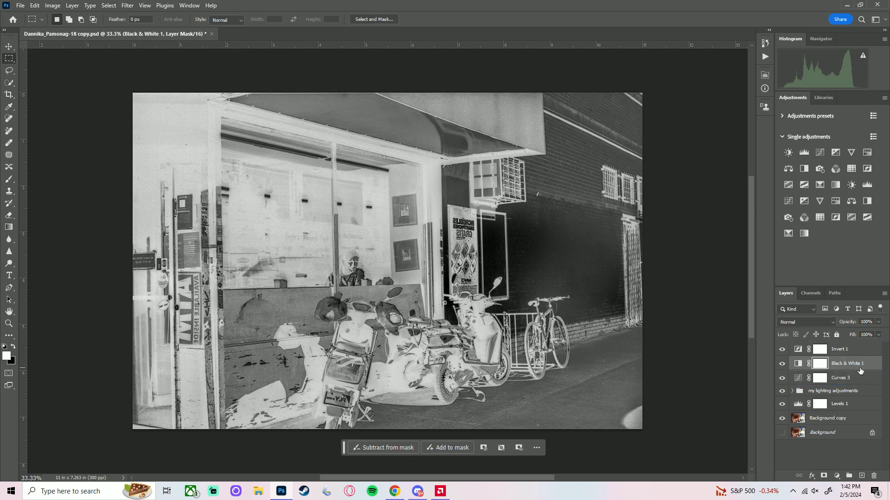
pyautogui.click(782, 364)
pyautogui.click(782, 350)
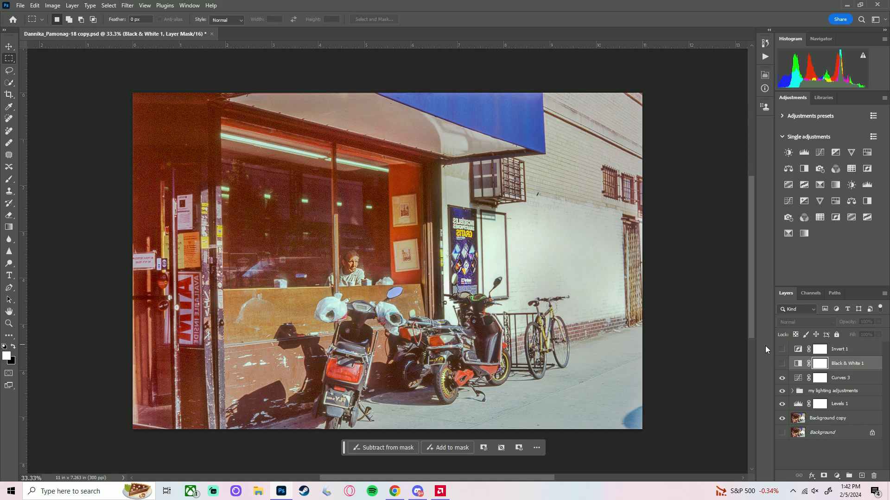
pyautogui.click(782, 365)
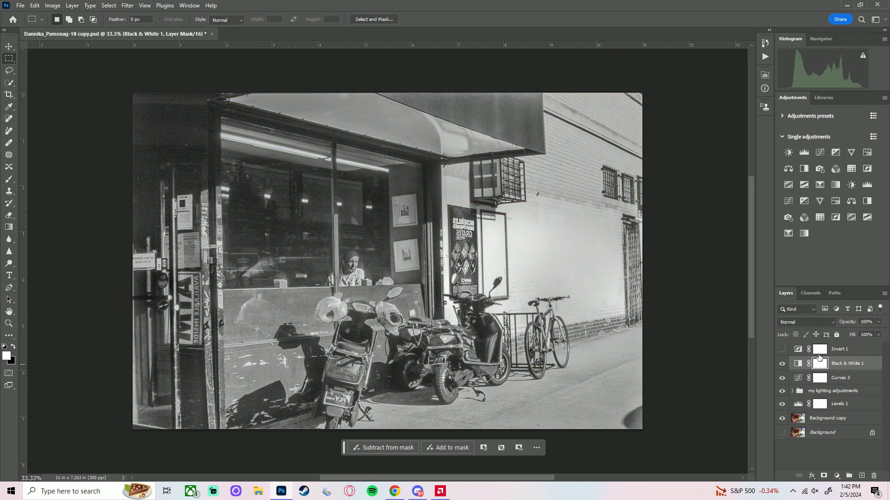
pyautogui.click(782, 349)
pyautogui.hotkey('ctrl', '2')
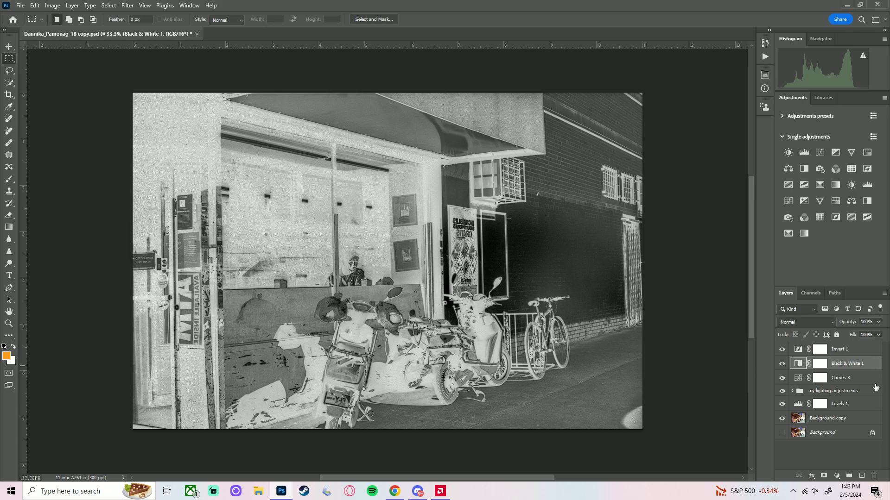
# Review the layer order from Invert 1 down to the my lighting adjustments group, including the group's contents
pyautogui.click(859, 352)
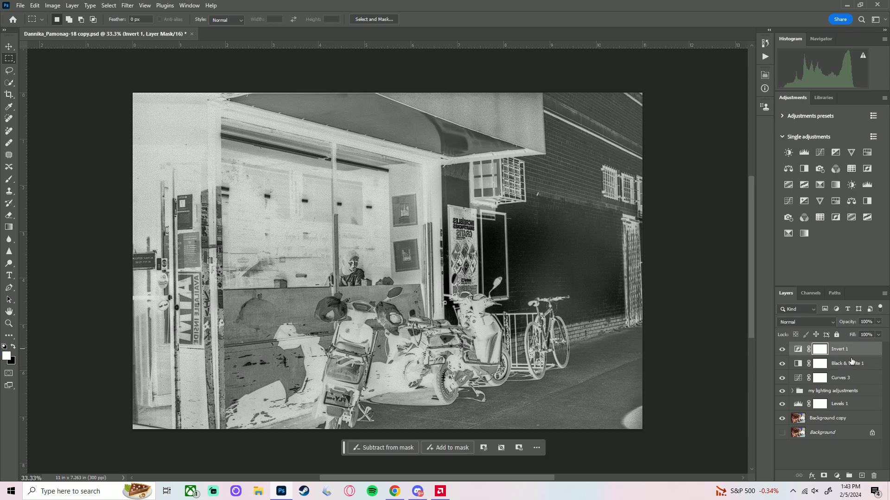
pyautogui.moveTo(865, 351)
pyautogui.mouseDown()
pyautogui.moveTo(863, 422)
pyautogui.moveTo(864, 346)
pyautogui.mouseUp()
pyautogui.click(854, 362)
pyautogui.click(854, 381)
pyautogui.click(849, 392)
pyautogui.click(791, 392)
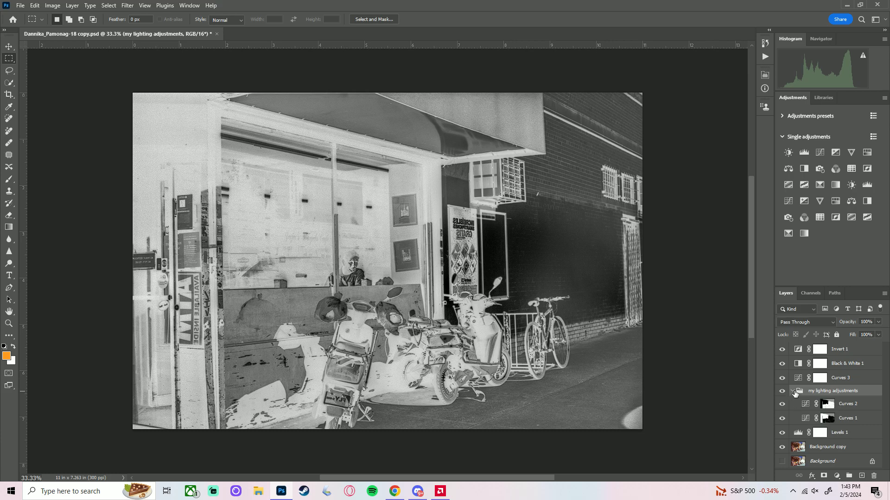
pyautogui.click(793, 392)
# Check the effect of Curves 3 once more and review the Black & White 1 and Invert 1 layers above it
pyautogui.click(846, 379)
pyautogui.click(782, 378)
pyautogui.click(782, 378)
pyautogui.click(863, 366)
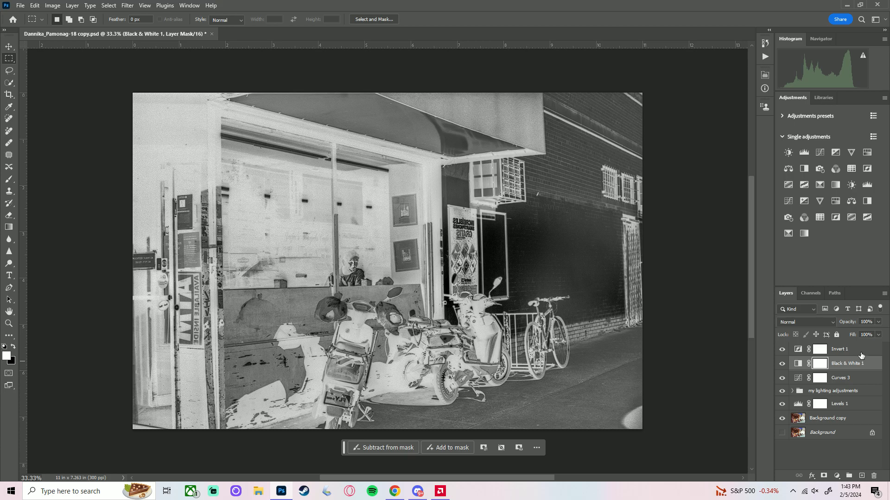
pyautogui.click(860, 353)
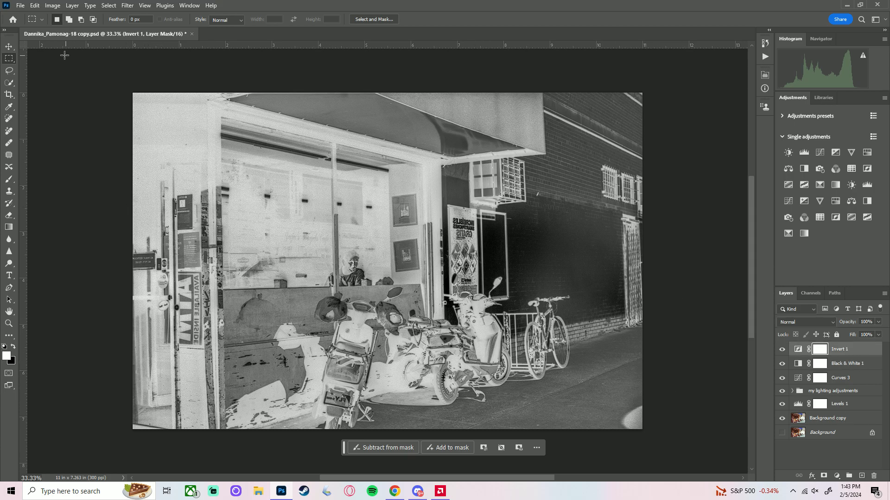
# Raise the Curves 3 layer's opacity to about 80%
pyautogui.click(860, 384)
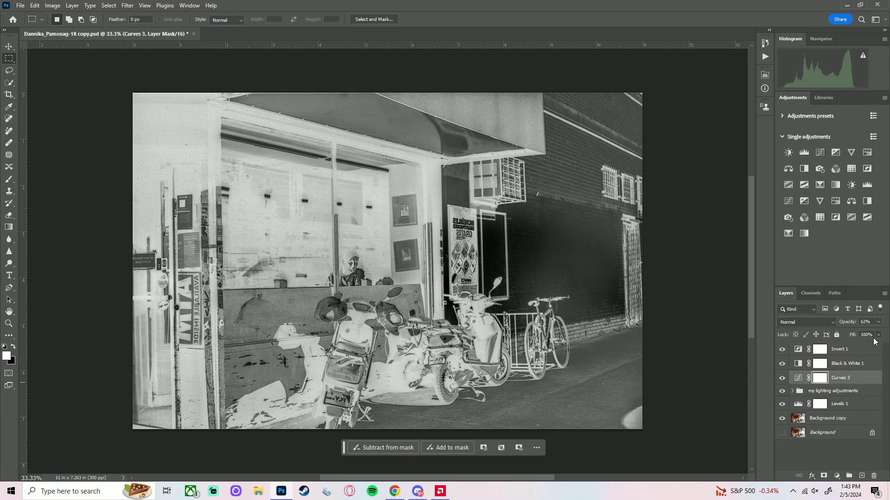
pyautogui.click(878, 321)
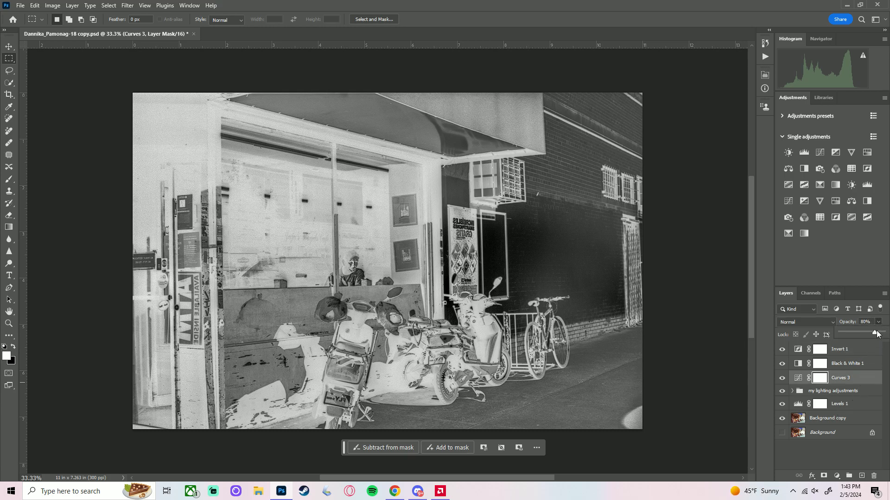